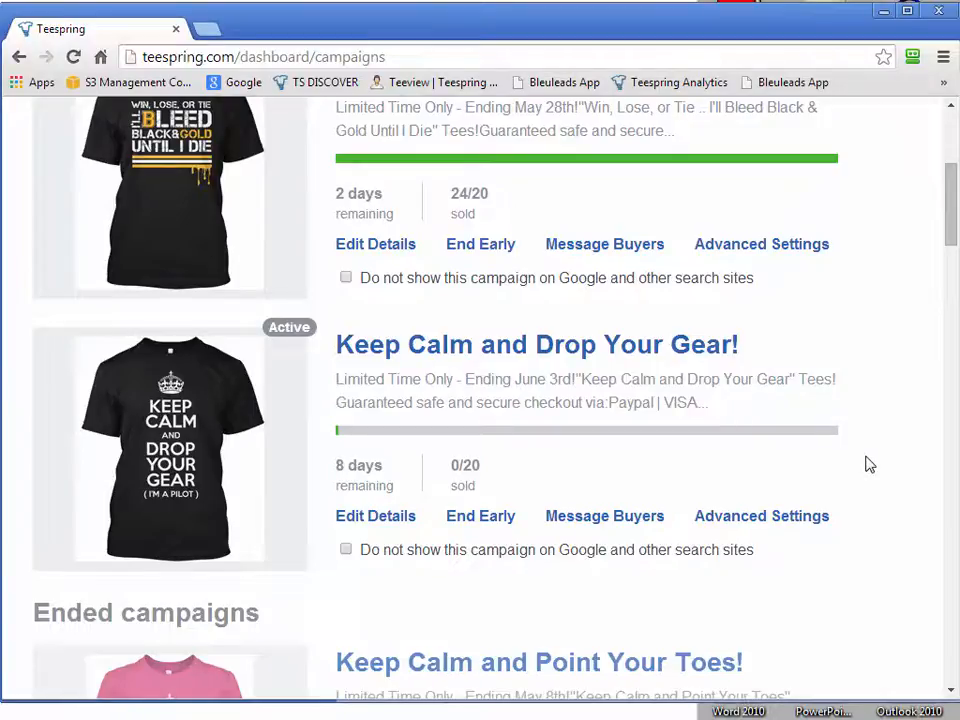
# Step: Hide the Keep Calm and Drop Your Gear! campaign from Google and other search sites and open its advanced settings
pyautogui.moveTo(272, 698); pyautogui.dragTo(278, 716)
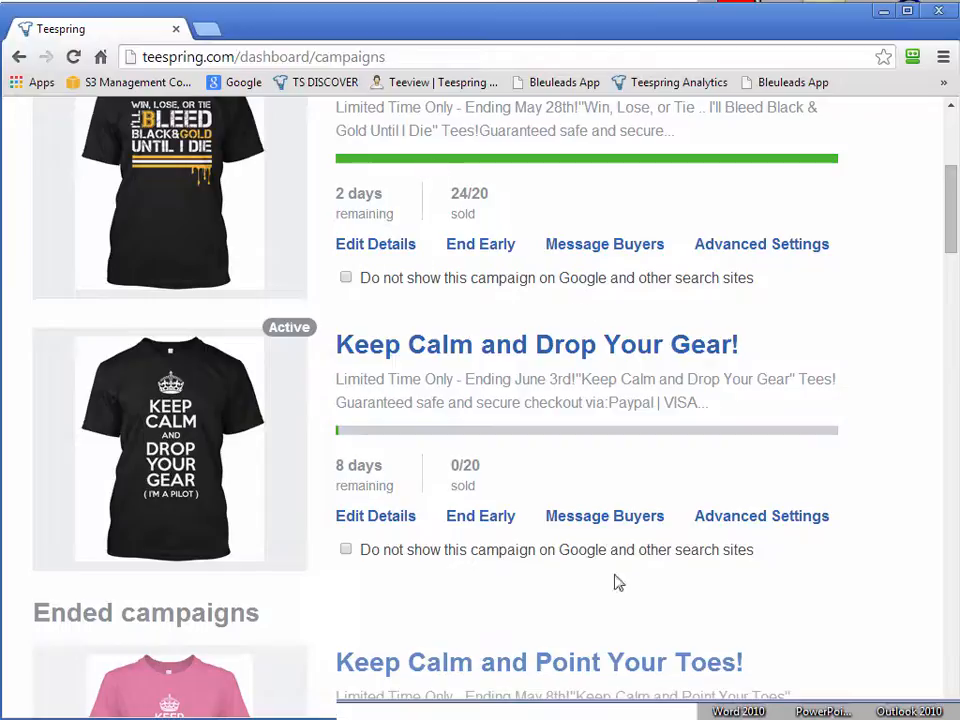
pyautogui.click(346, 550)
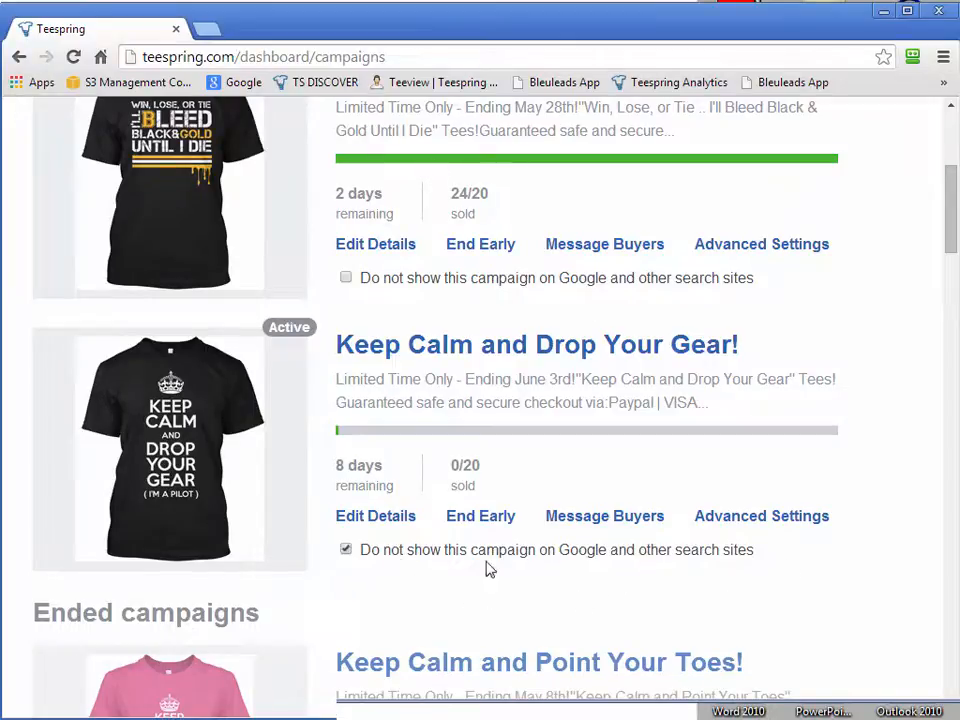
pyautogui.click(750, 519)
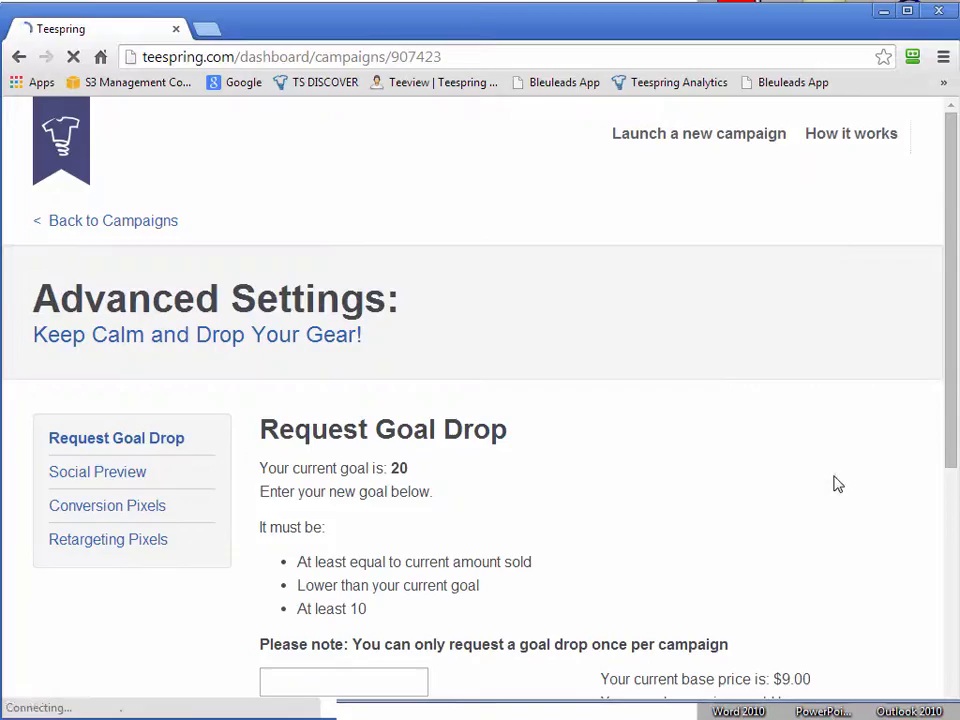
# Step: Review the campaign's goal drop request section, including its current goal and the rules for a new goal
pyautogui.scroll(-2, 686, 508)
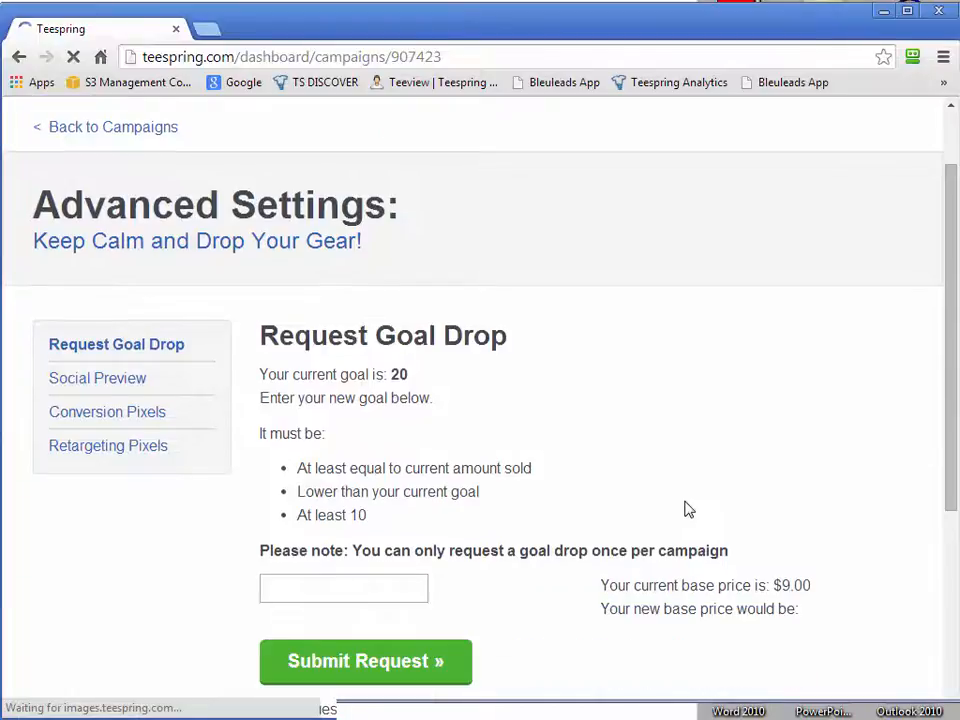
pyautogui.scroll(-2, 600, 427)
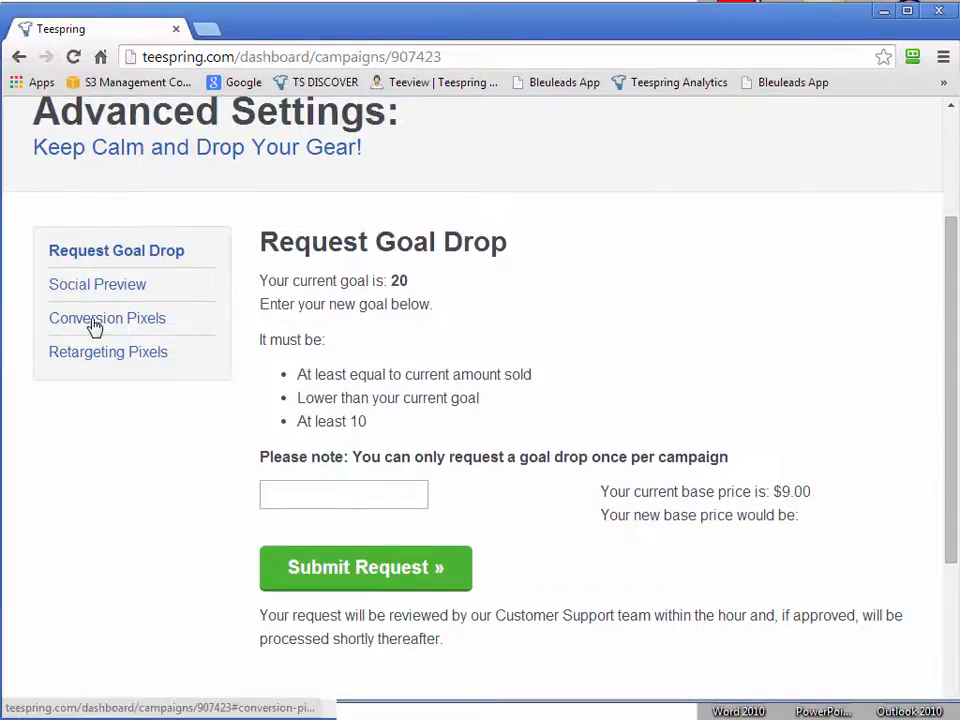
pyautogui.moveTo(521, 251); pyautogui.dragTo(258, 248)
pyautogui.click(530, 255)
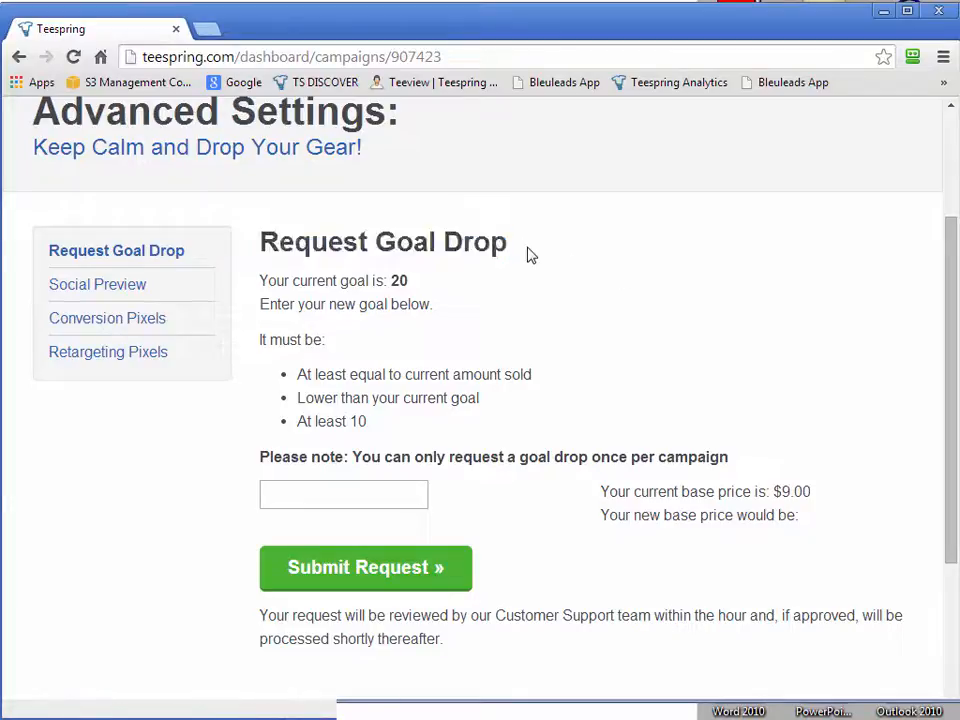
pyautogui.doubleClick(399, 280)
pyautogui.click(731, 313)
pyautogui.scroll(-1, 686, 369)
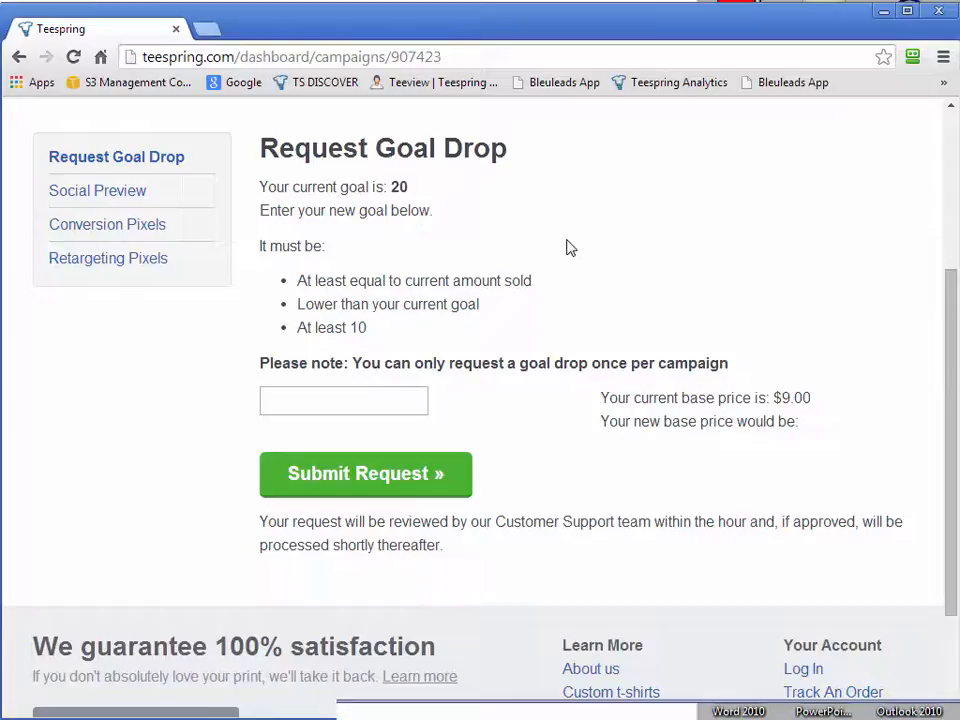
pyautogui.click(360, 399)
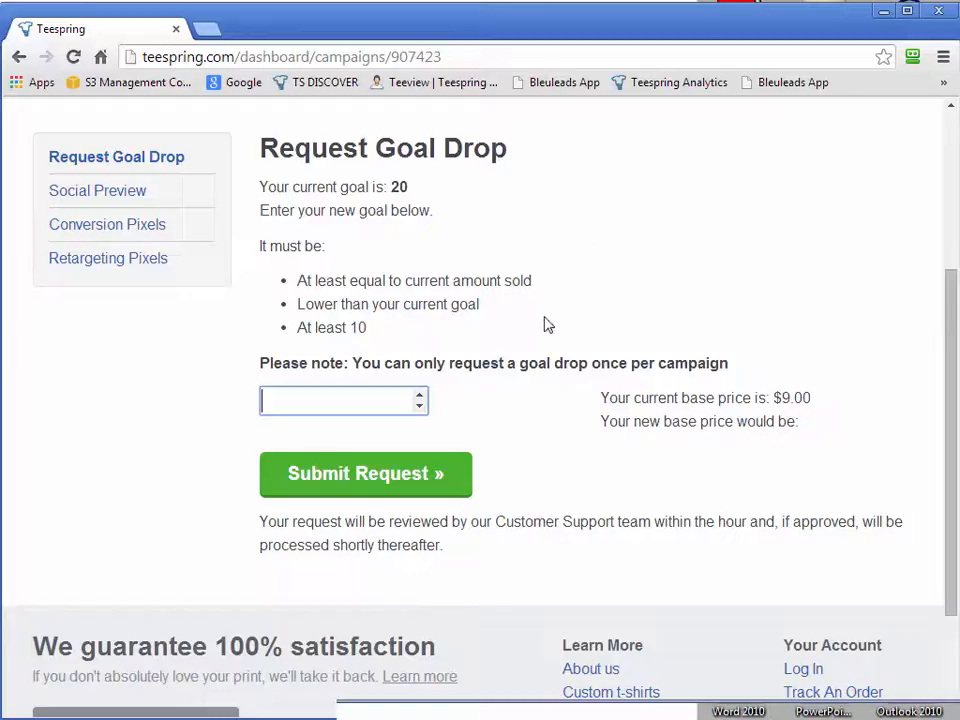
pyautogui.click(656, 312)
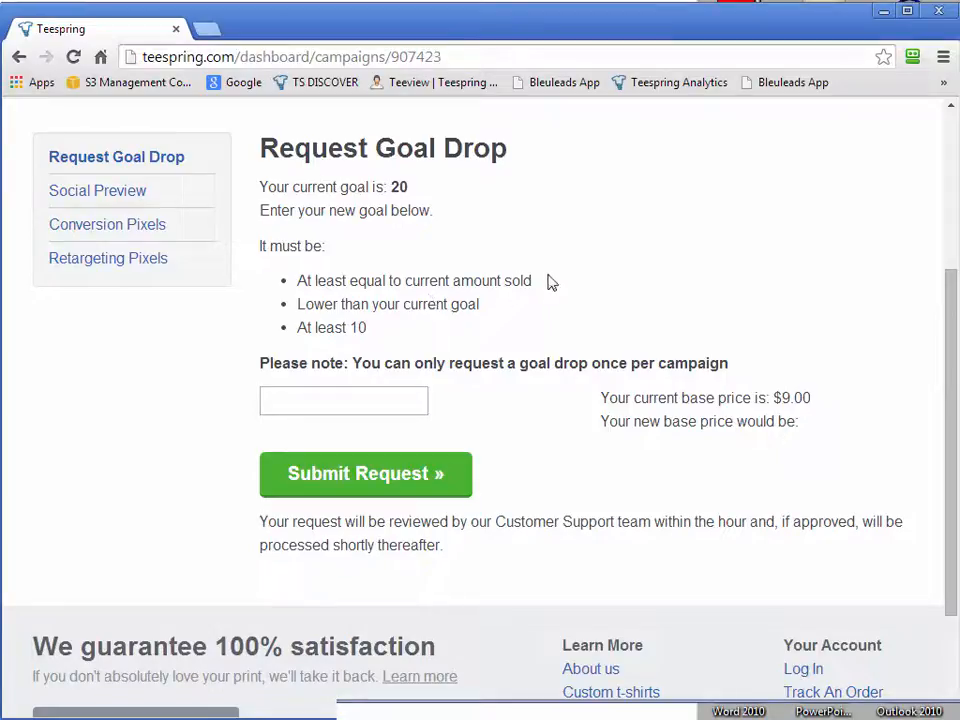
pyautogui.moveTo(408, 187); pyautogui.dragTo(391, 186)
pyautogui.click(408, 186)
# Step: Enter 17 as the new campaign goal to preview the resulting base price
pyautogui.click(414, 396)
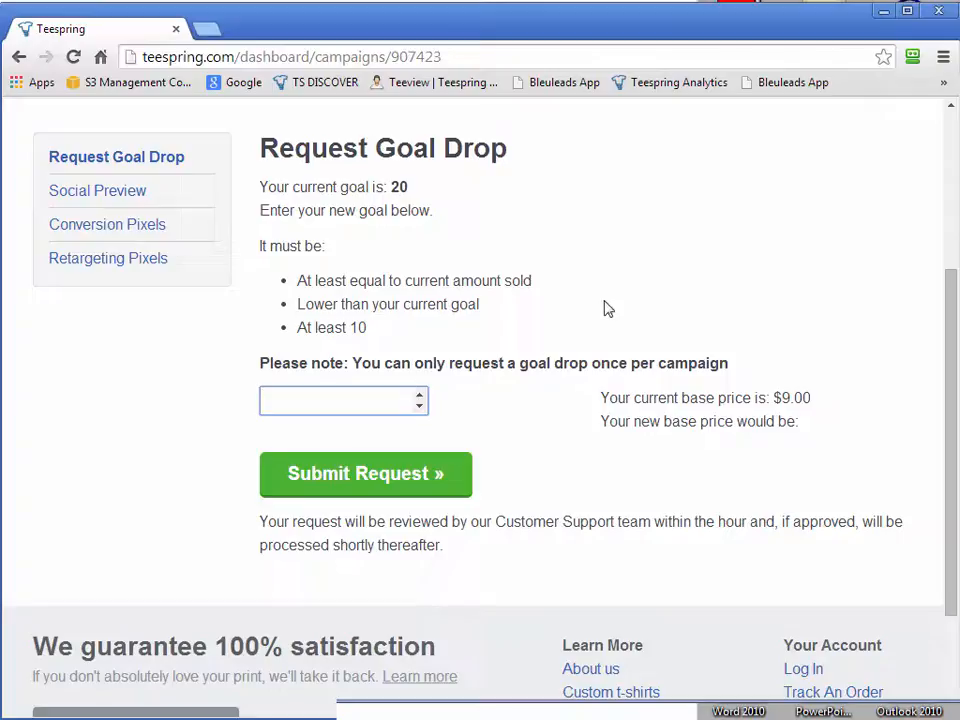
pyautogui.write('17')
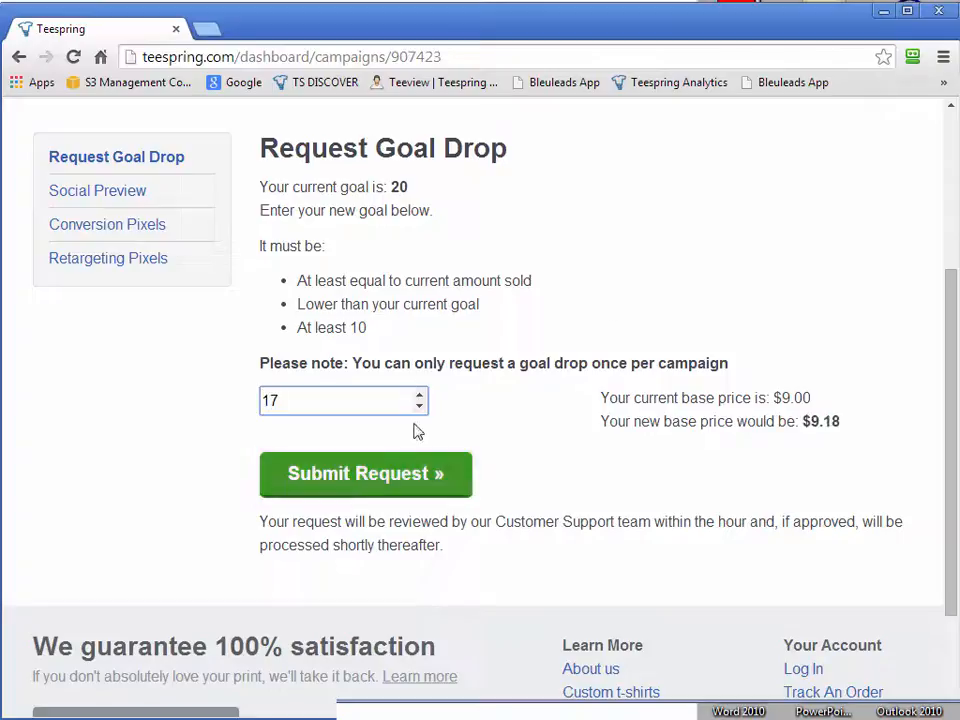
pyautogui.click(617, 293)
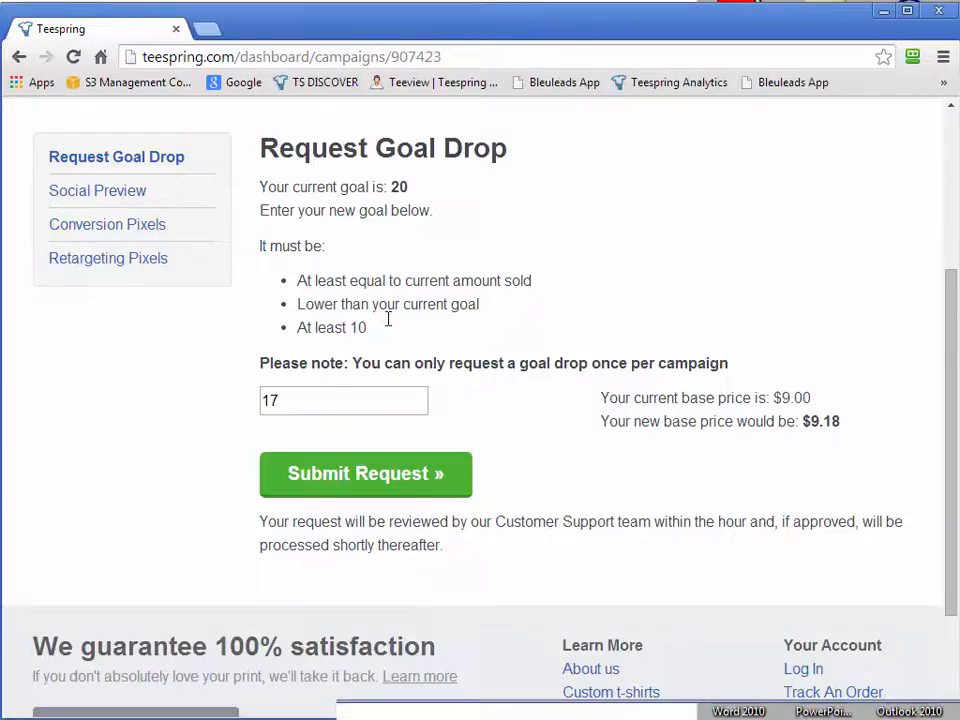
# Step: Change the new goal to 15 to preview its base price and clear the value without submitting the request
pyautogui.click(329, 400)
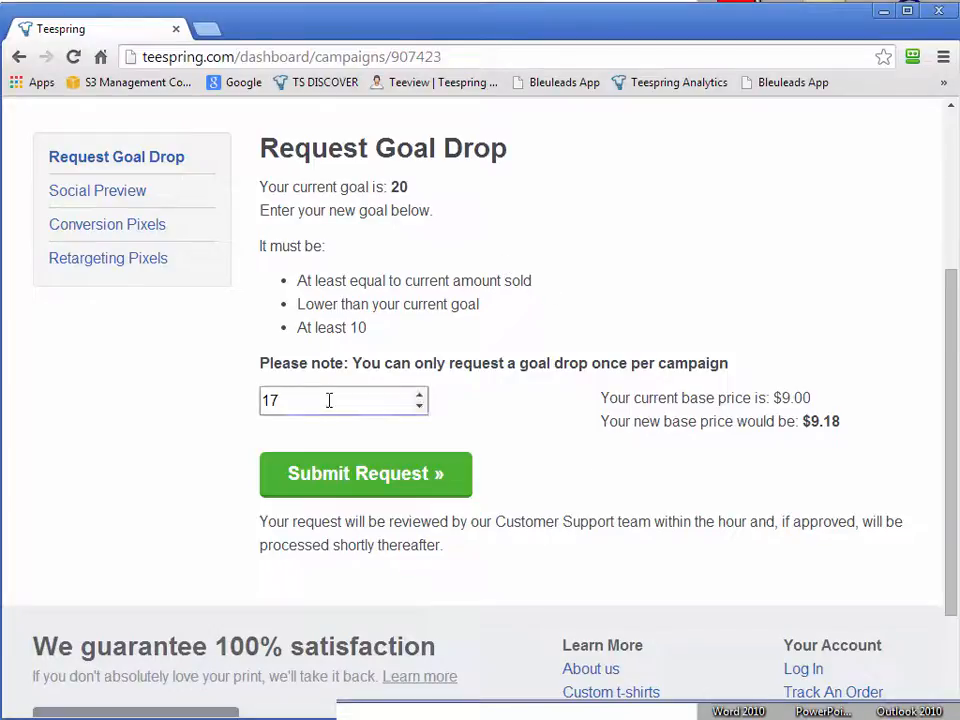
pyautogui.doubleClick(272, 398)
pyautogui.click(332, 398)
pyautogui.moveTo(326, 397); pyautogui.dragTo(255, 394)
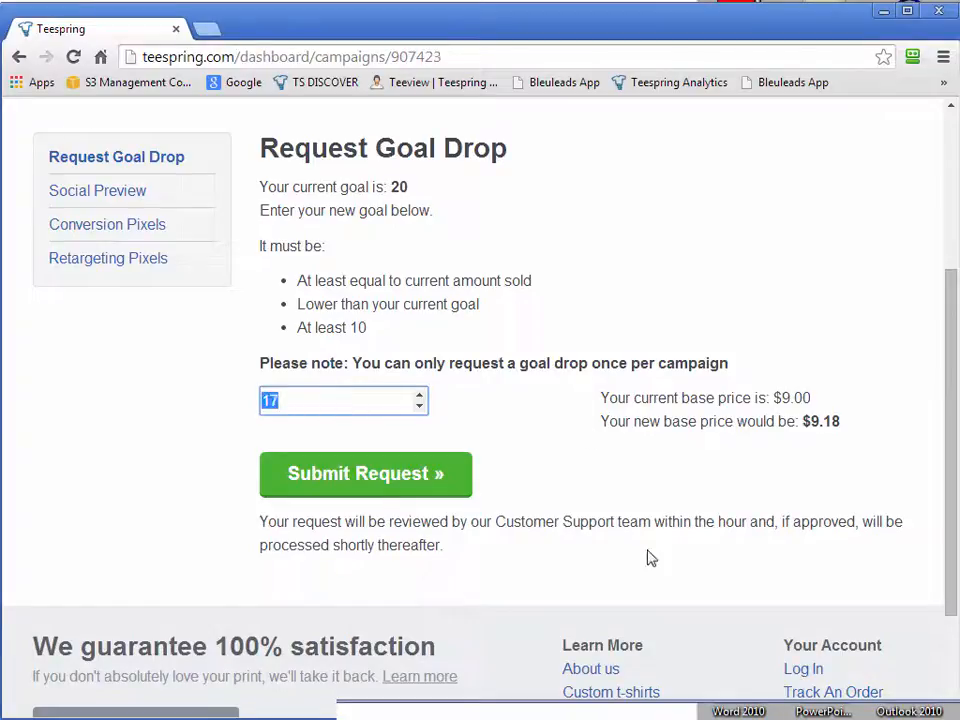
pyautogui.write('15')
pyautogui.doubleClick(369, 405)
pyautogui.press('BackSpace')
pyautogui.click(686, 281)
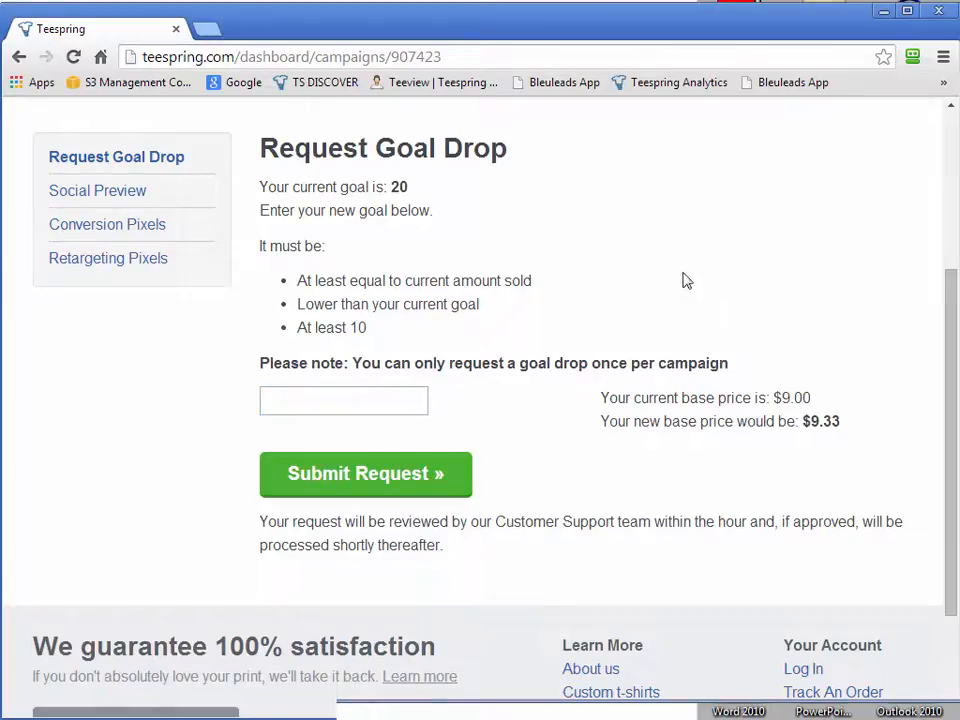
# Step: Open the Facebook conversion pixel settings, compare the all-campaigns and single-campaign options, and choose the one for this campaign only
pyautogui.click(130, 230)
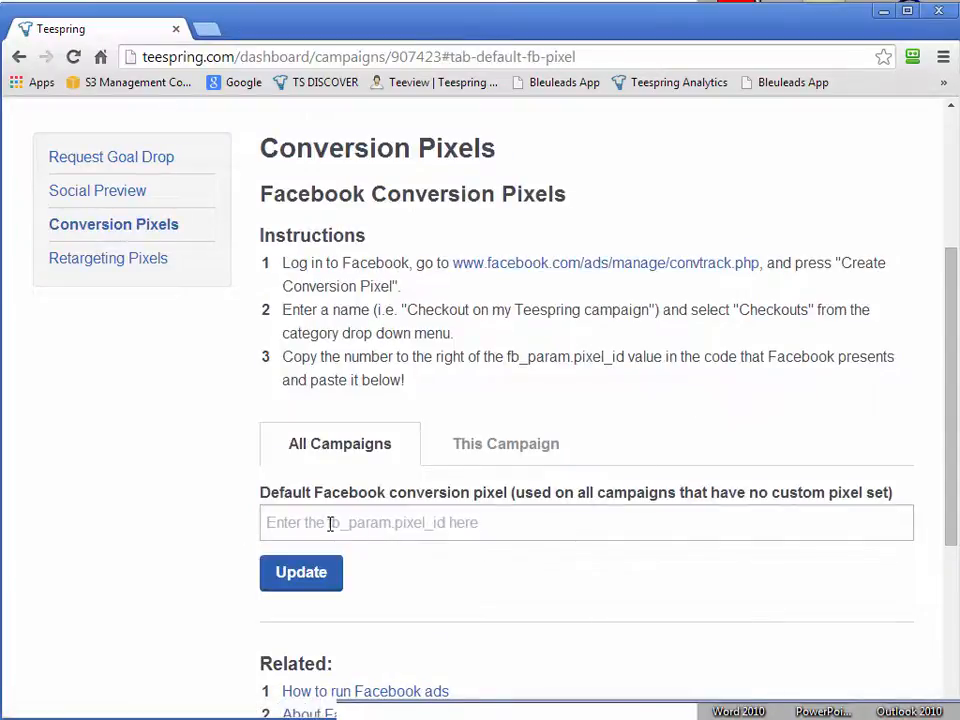
pyautogui.click(272, 521)
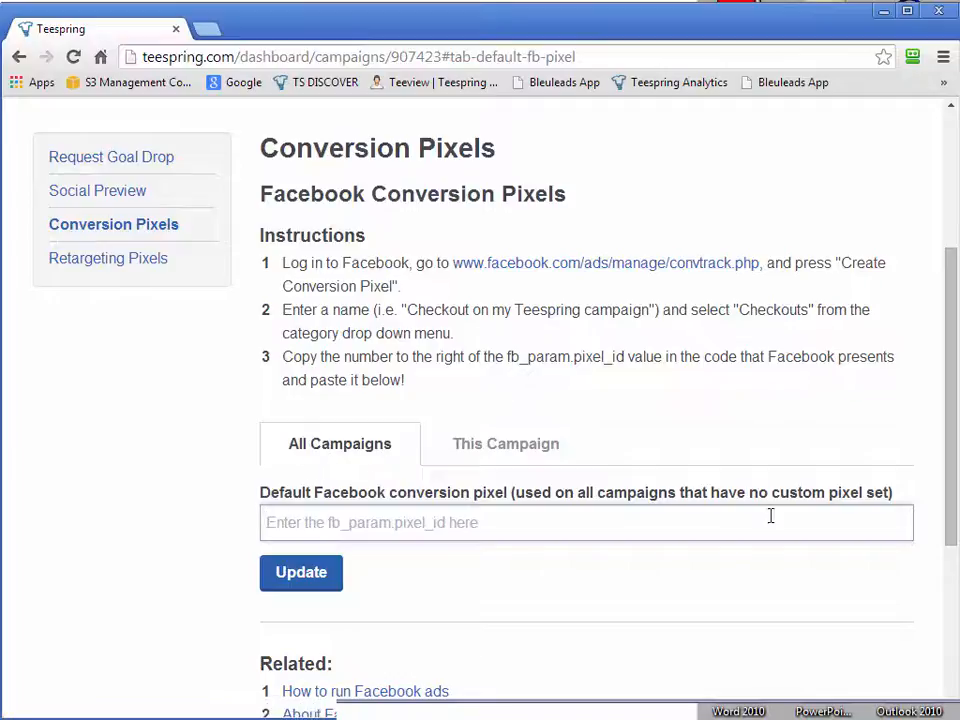
pyautogui.click(531, 447)
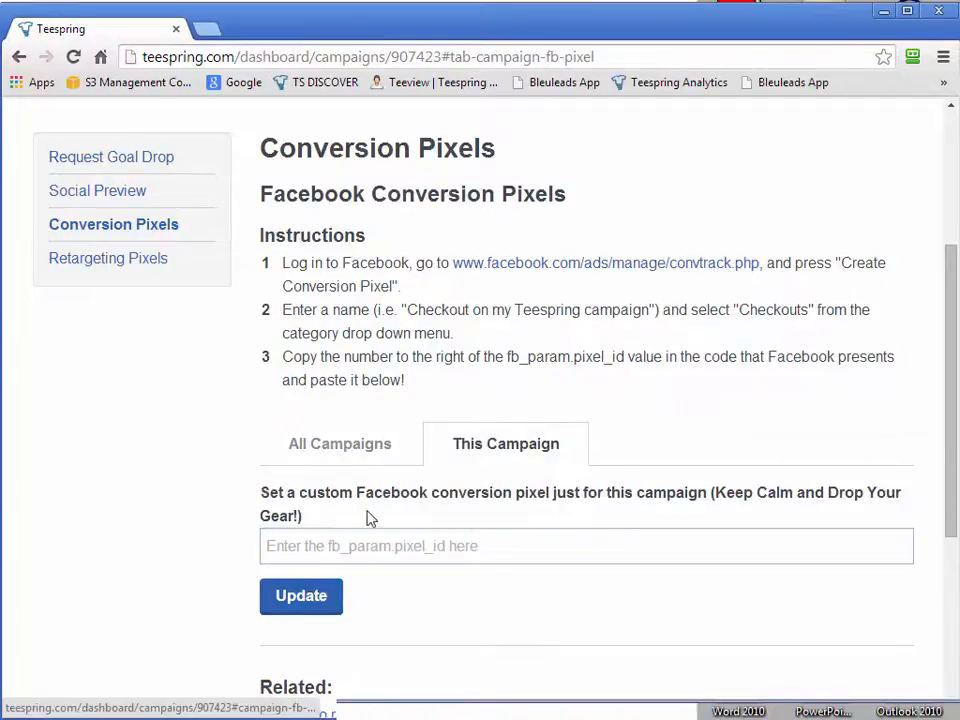
pyautogui.click(324, 461)
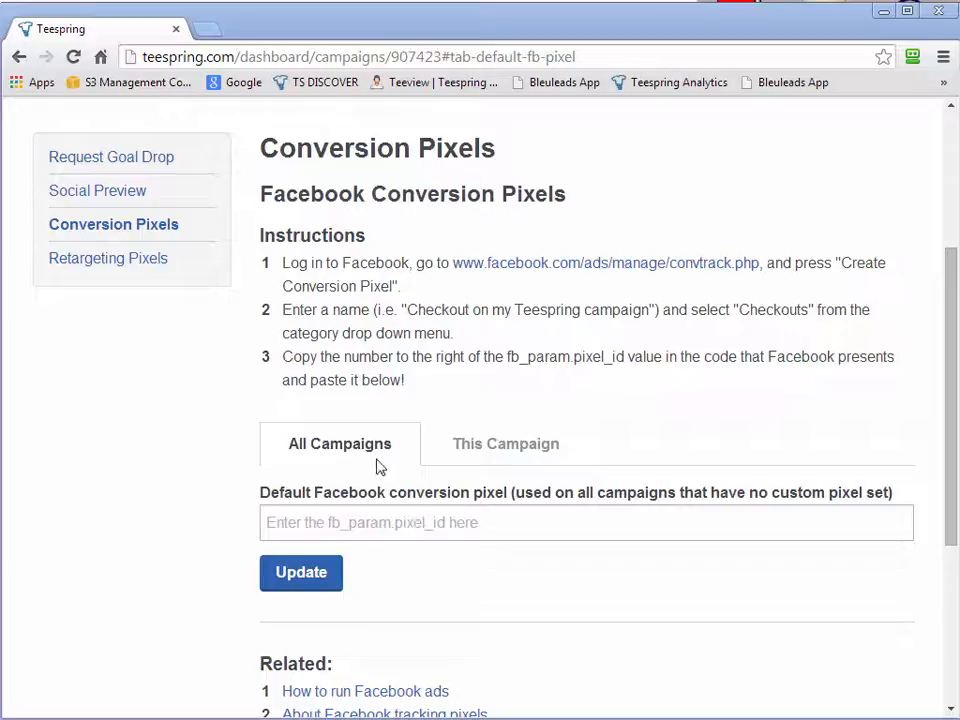
pyautogui.click(505, 446)
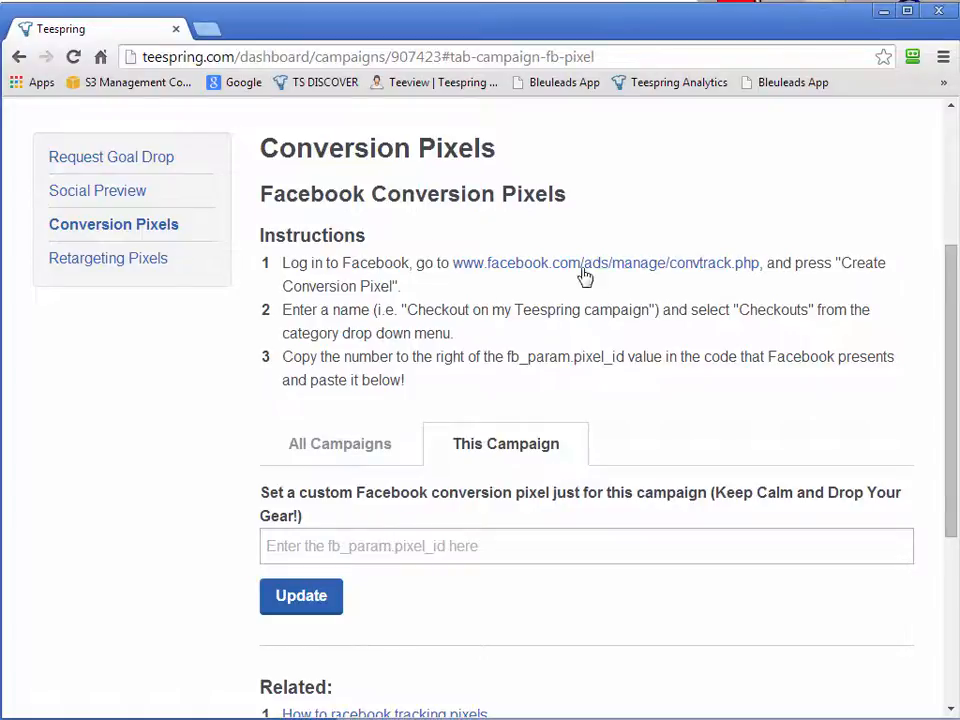
# Step: In Facebook Ads Manager's conversion tracking, create a pixel named "teespring - drop gear 1" in the Checkouts category
pyautogui.click(597, 265)
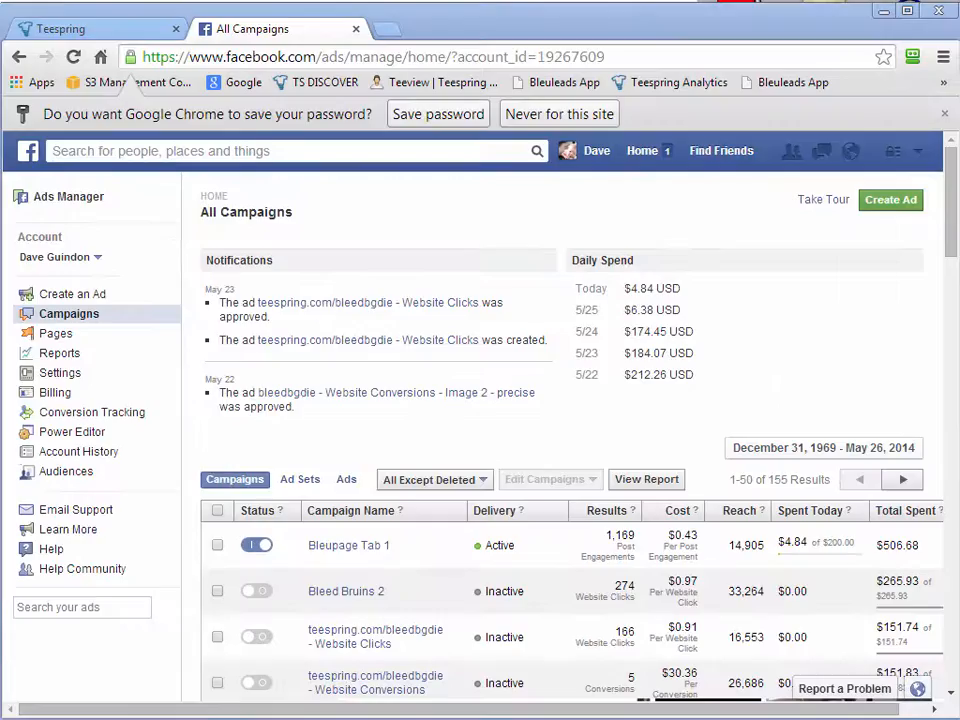
pyautogui.click(84, 416)
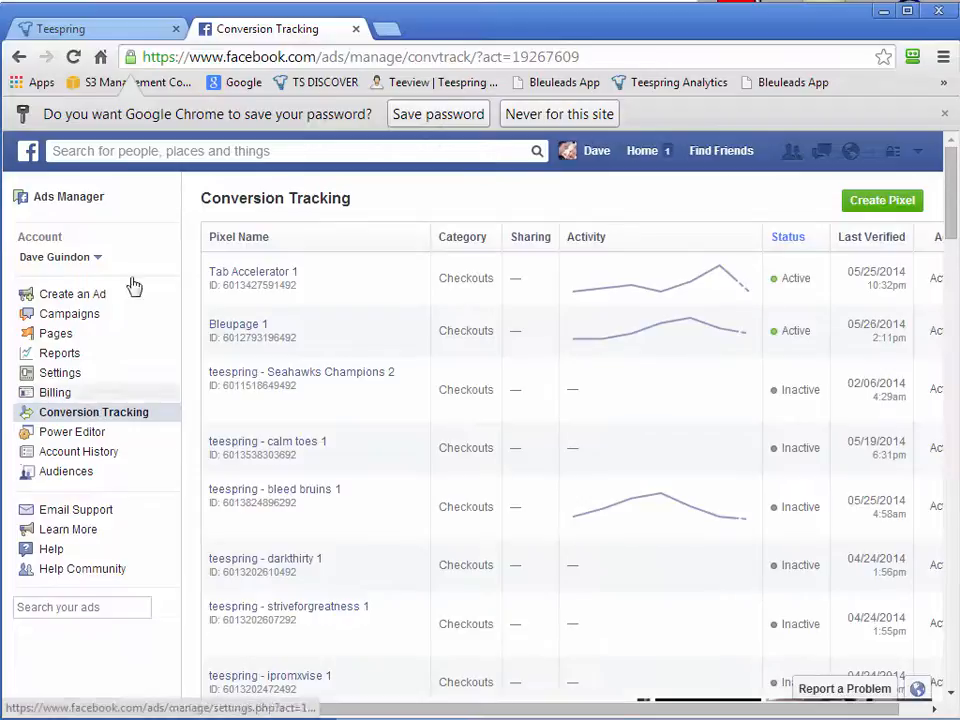
pyautogui.click(883, 203)
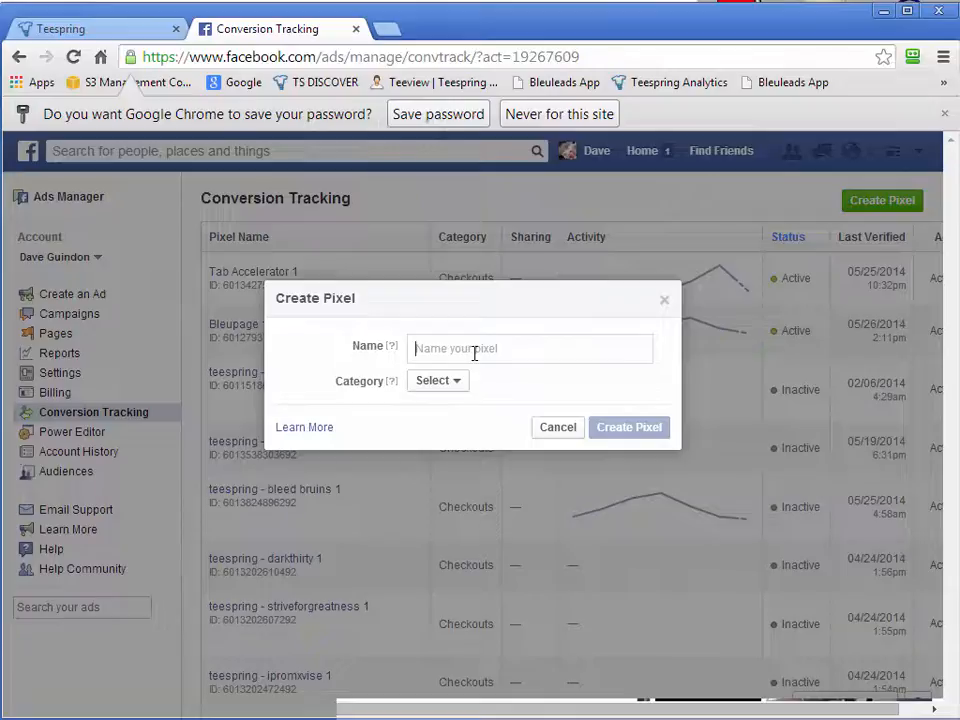
pyautogui.write('tees')
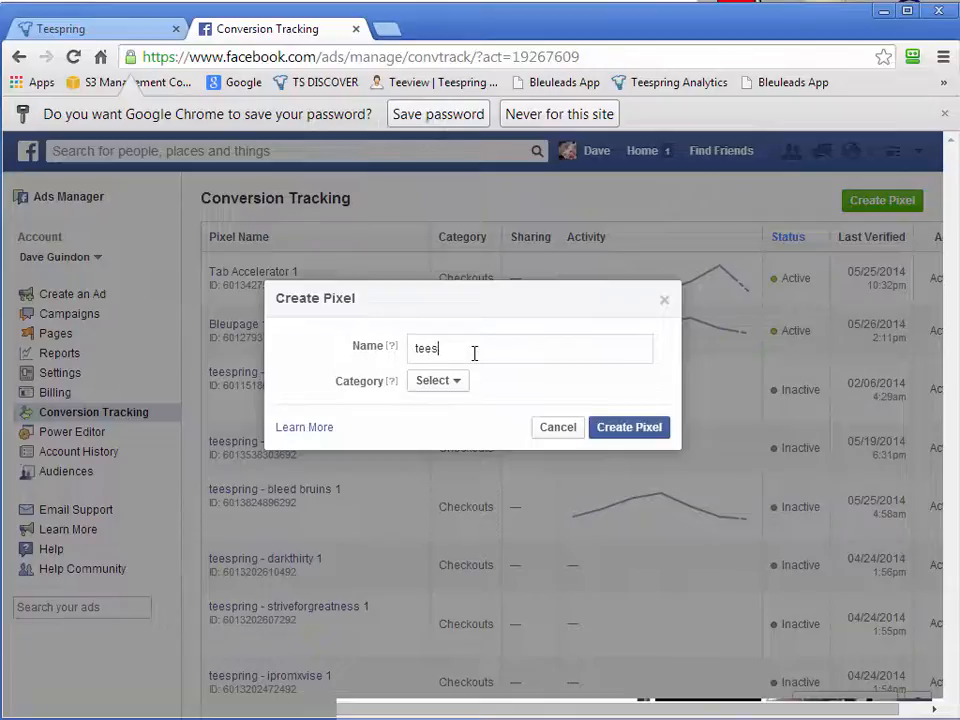
pyautogui.write('pring -')
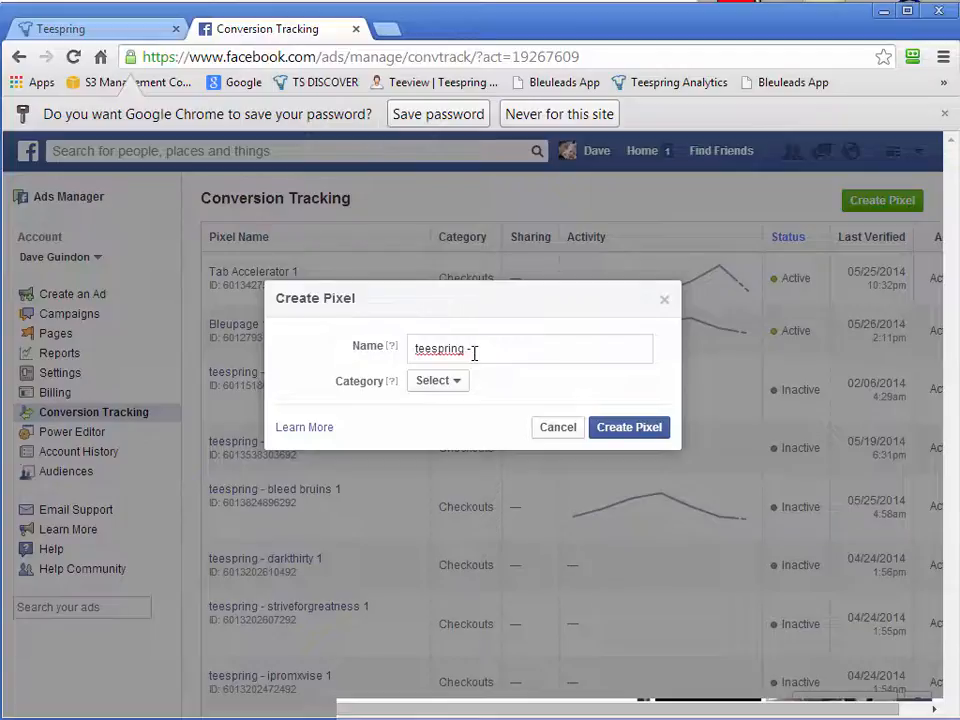
pyautogui.write(' drop gear 1')
pyautogui.click(463, 384)
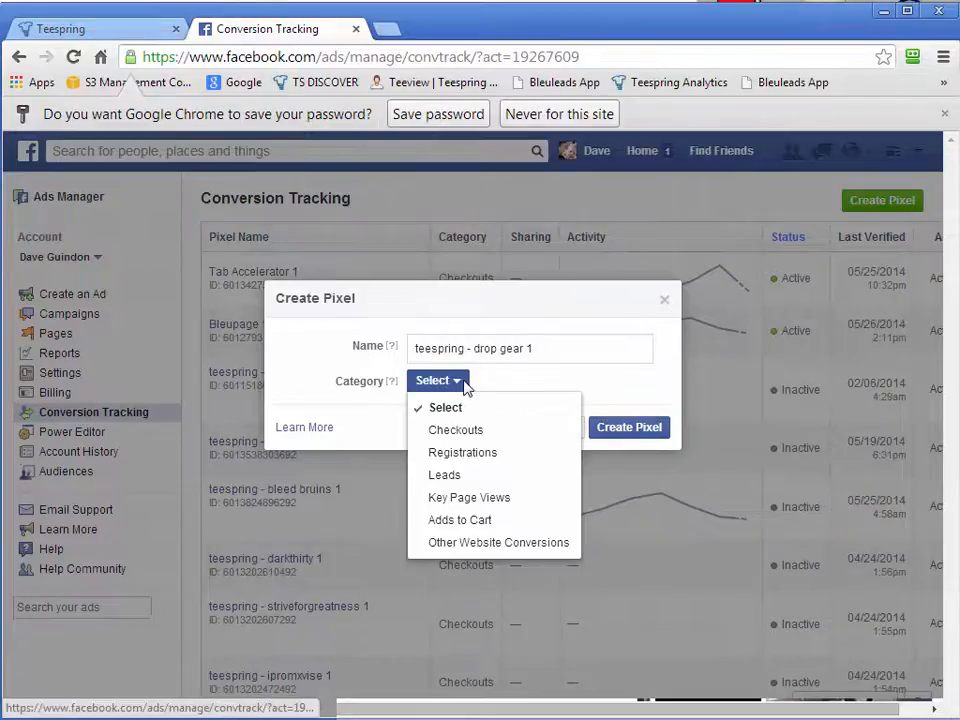
pyautogui.click(457, 432)
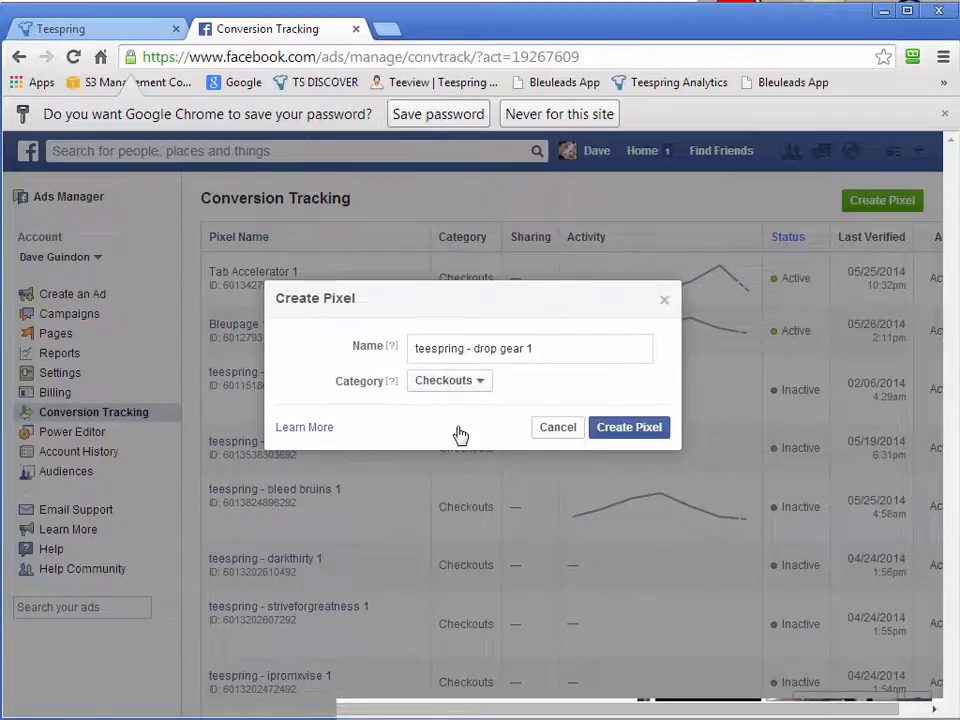
pyautogui.click(631, 428)
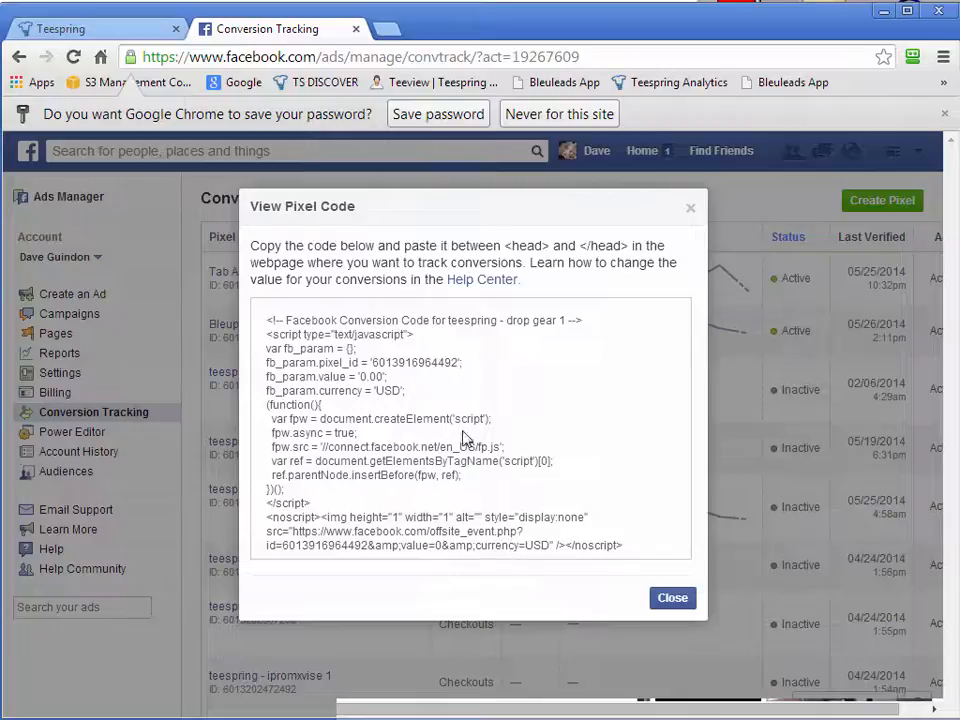
# Step: Copy the entire new pixel code and paste it into a blank Notepad document
pyautogui.click(384, 362)
pyautogui.click(374, 361)
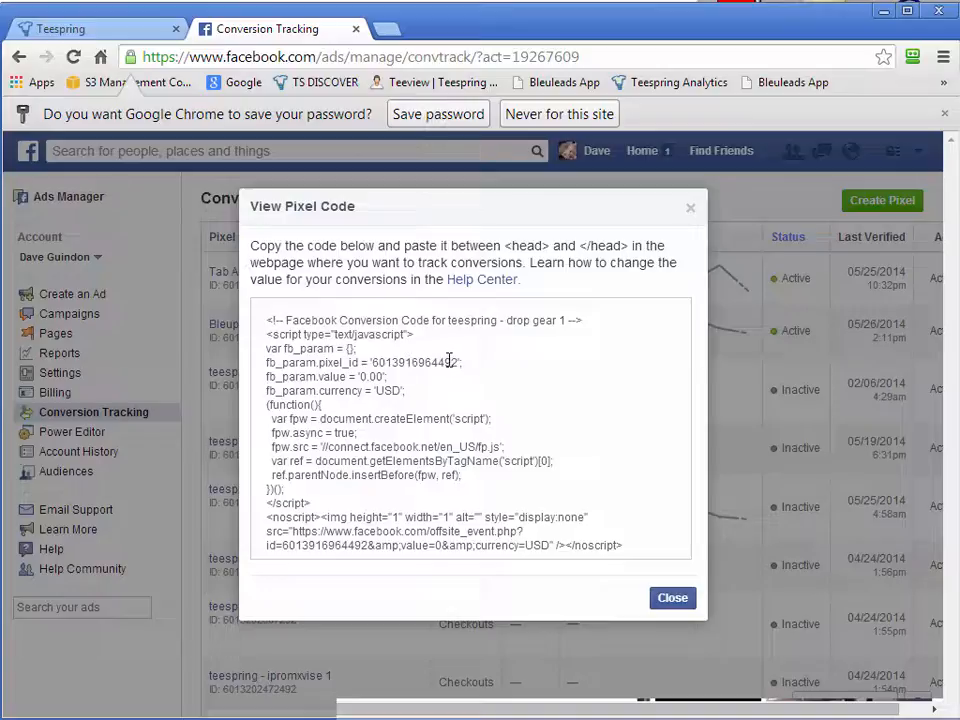
pyautogui.hotkey('ctrl', 'a')
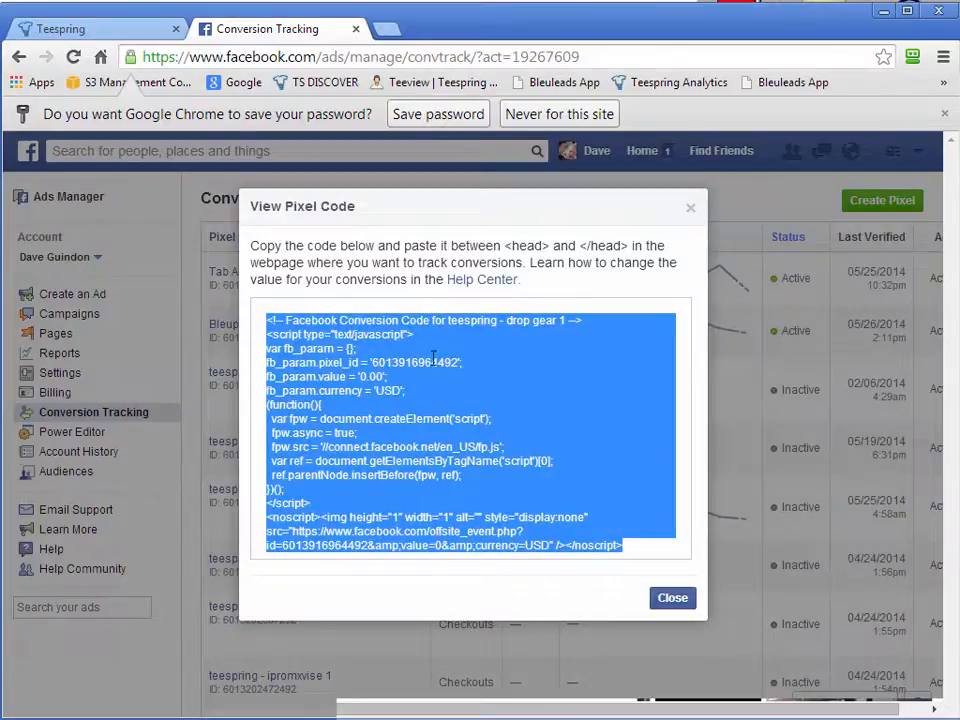
pyautogui.rightClick(392, 350)
pyautogui.click(444, 438)
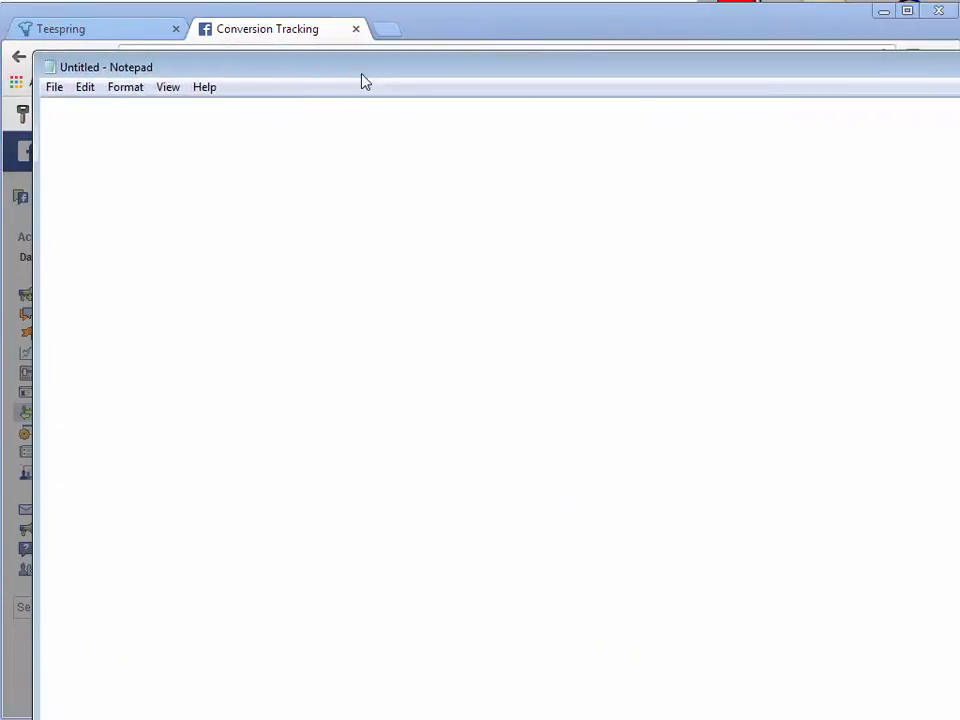
pyautogui.rightClick(237, 226)
pyautogui.click(284, 308)
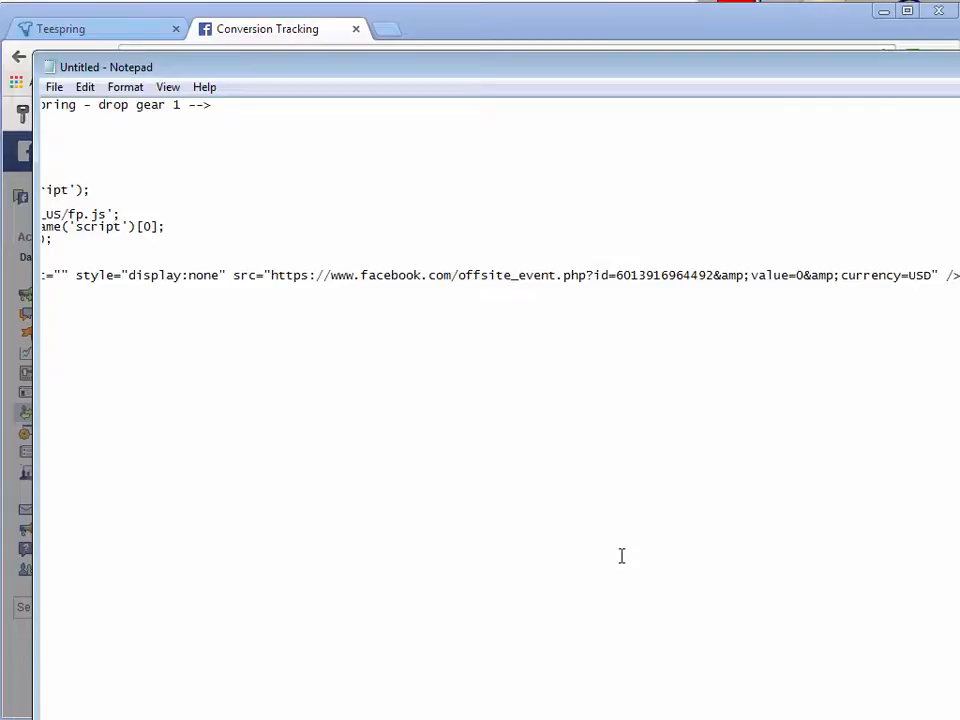
pyautogui.press('Home')
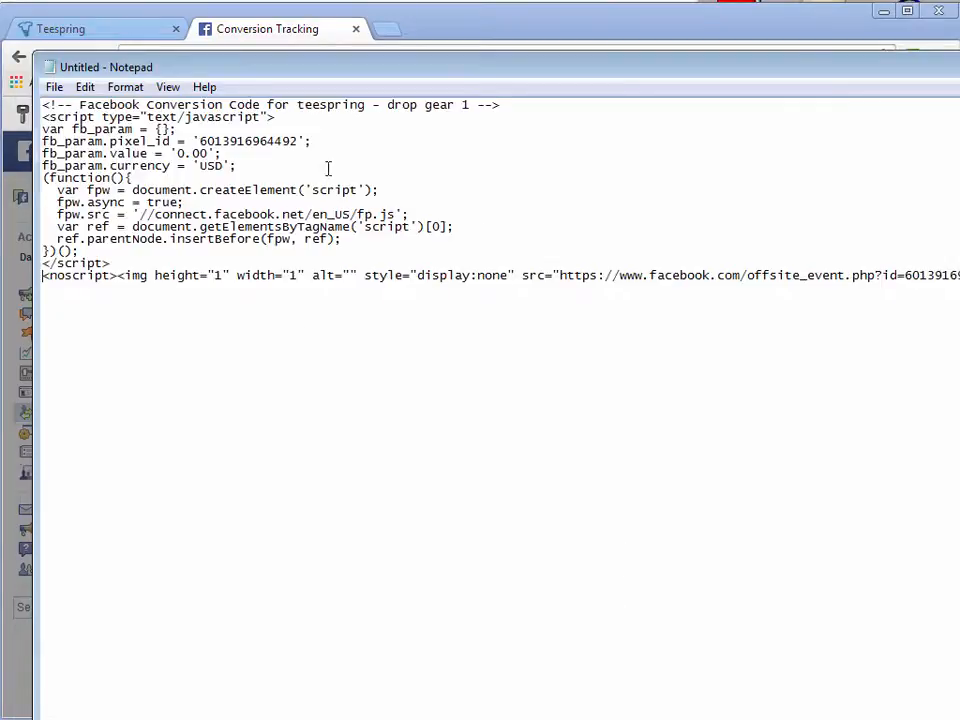
# Step: Copy the fb_param.pixel_id number from the Notepad code and return to Teespring's conversion pixel page
pyautogui.moveTo(298, 141); pyautogui.dragTo(201, 139)
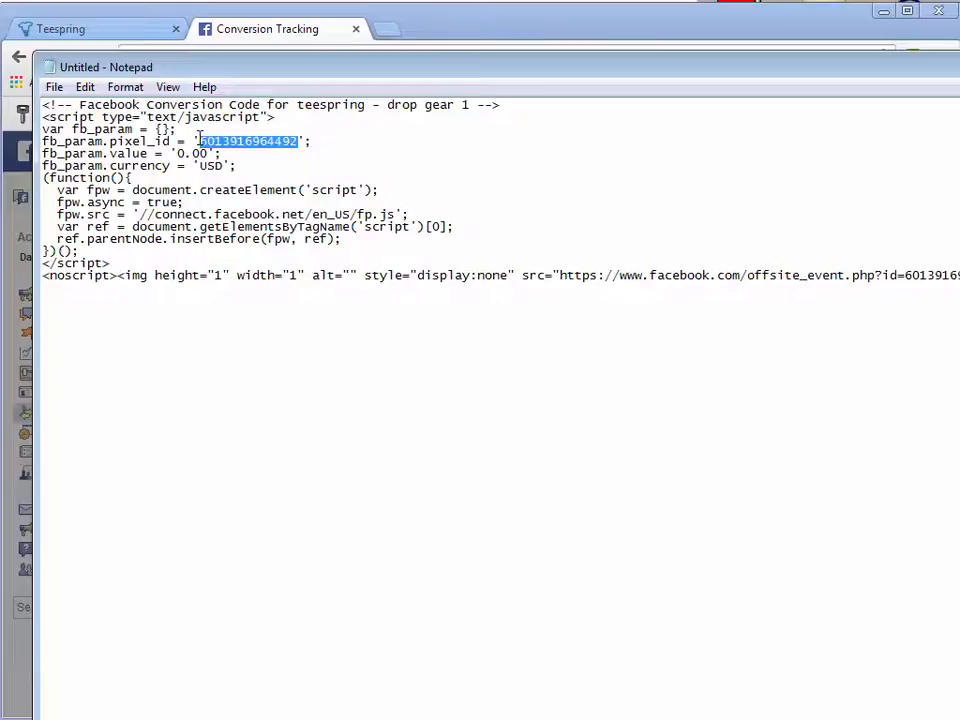
pyautogui.rightClick(218, 138)
pyautogui.click(264, 199)
pyautogui.click(88, 27)
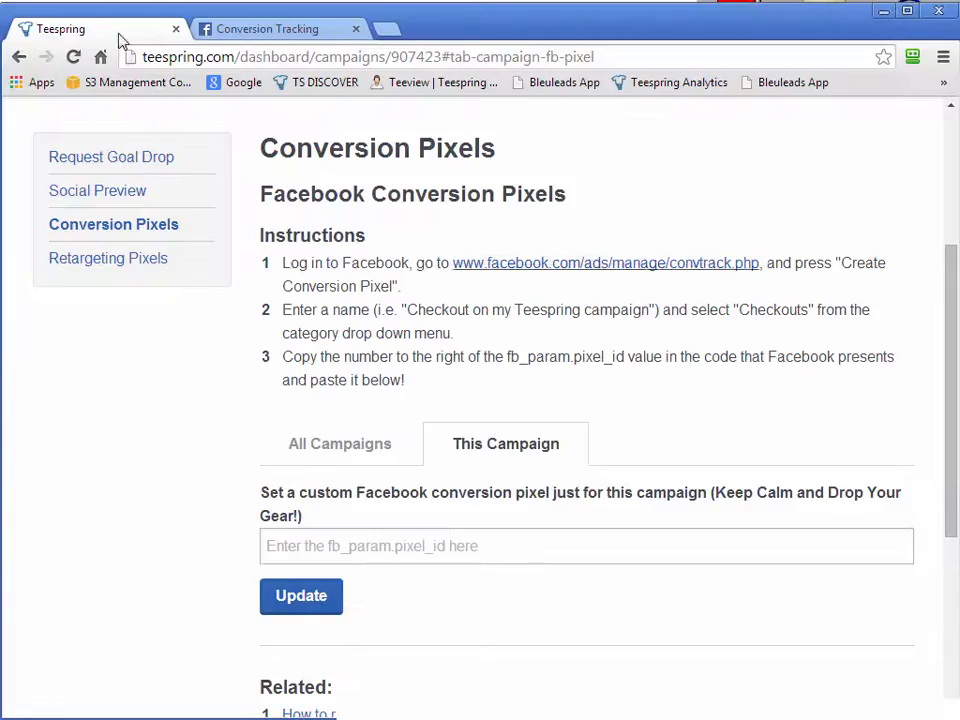
# Step: Paste the copied pixel ID into this campaign's custom Facebook conversion pixel field
pyautogui.rightClick(291, 535)
pyautogui.click(336, 639)
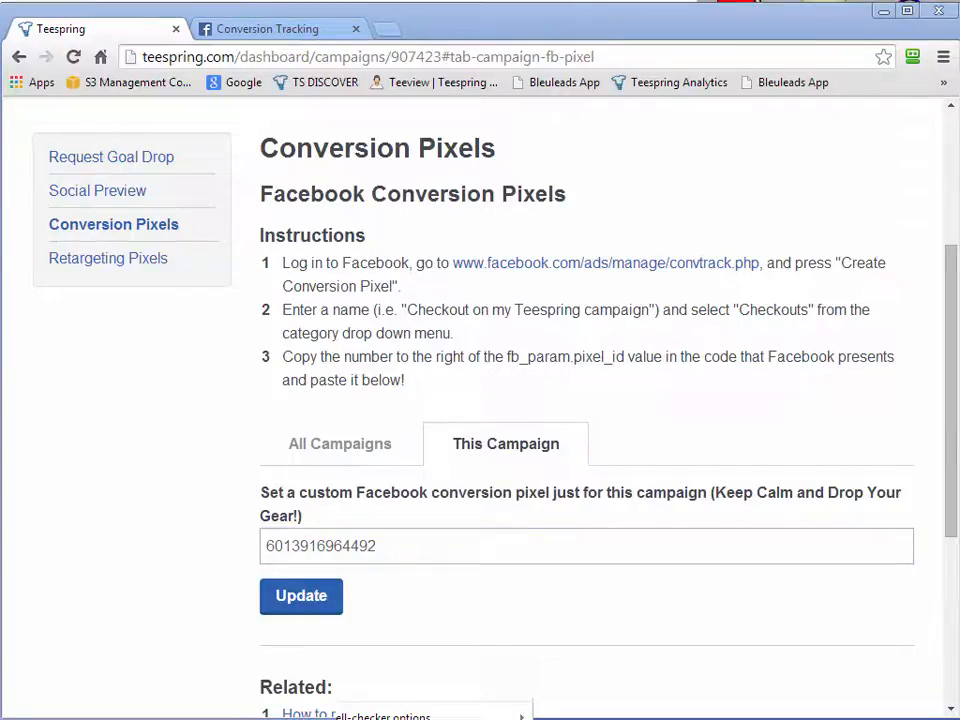
# Step: Return to Facebook's conversion tracking page and copy the entire code of the "teespring - drop gear 1" pixel
pyautogui.click(300, 28)
pyautogui.moveTo(420, 712); pyautogui.dragTo(252, 227)
pyautogui.click(572, 225)
pyautogui.click(392, 405)
pyautogui.rightClick(392, 405)
pyautogui.click(430, 484)
# Step: Switch to Tee Inspector, open its Facebook pixel number extractor, and paste the pixel code into it
pyautogui.hotkey('alt', 'Tab')
pyautogui.moveTo(227, 127); pyautogui.dragTo(244, 80)
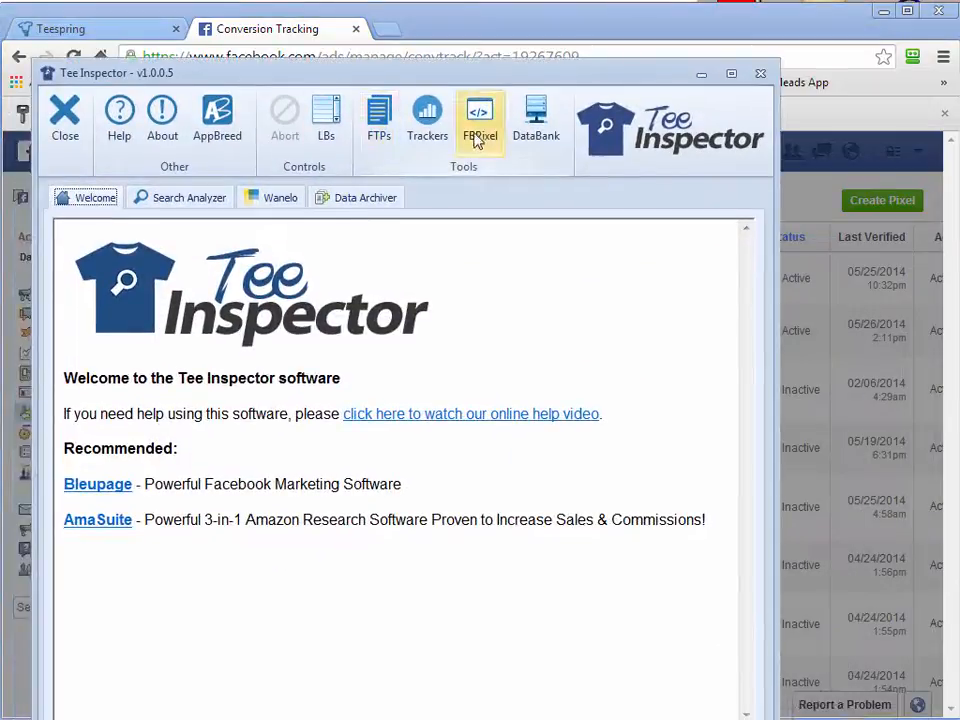
pyautogui.click(475, 141)
pyautogui.click(283, 315)
pyautogui.rightClick(281, 317)
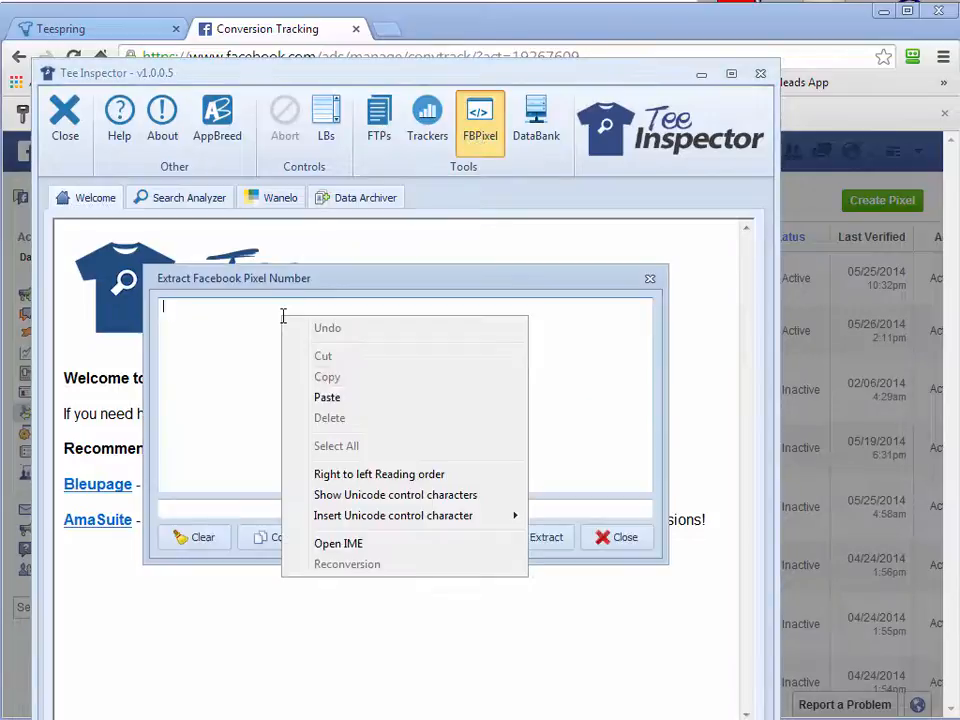
pyautogui.click(332, 394)
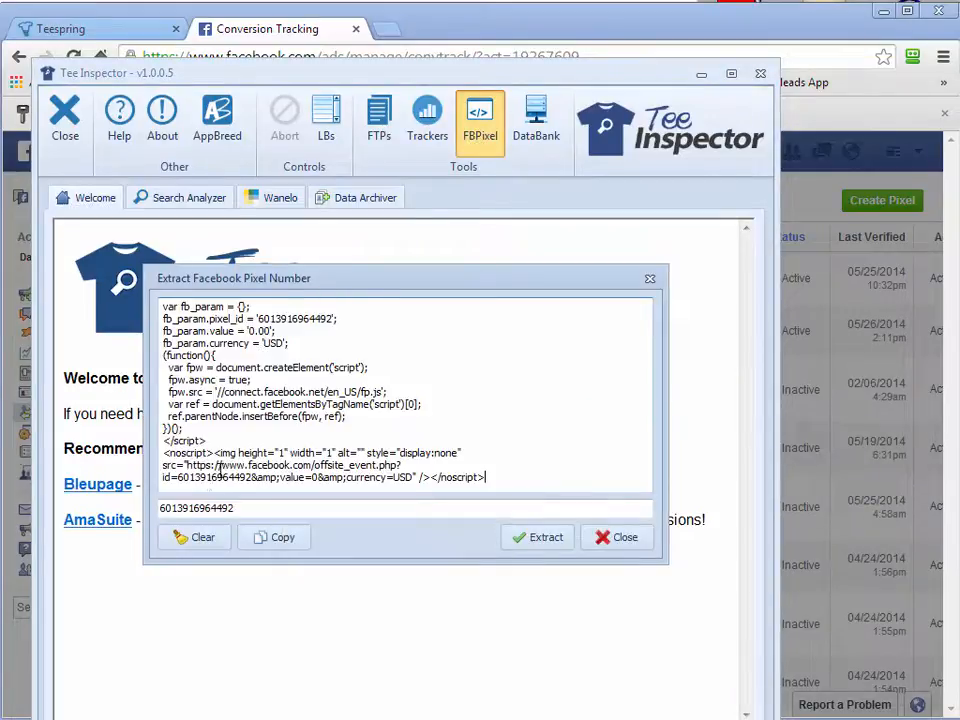
# Step: Copy the extracted pixel number and close the Facebook pixel number extractor
pyautogui.doubleClick(200, 507)
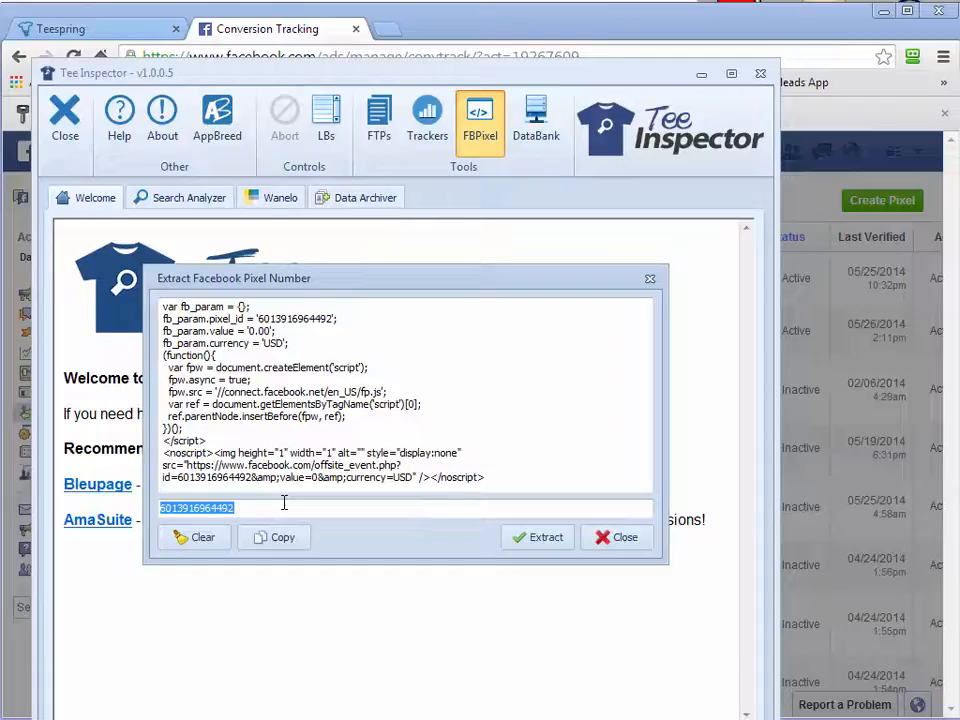
pyautogui.click(272, 537)
pyautogui.click(684, 501)
pyautogui.click(624, 540)
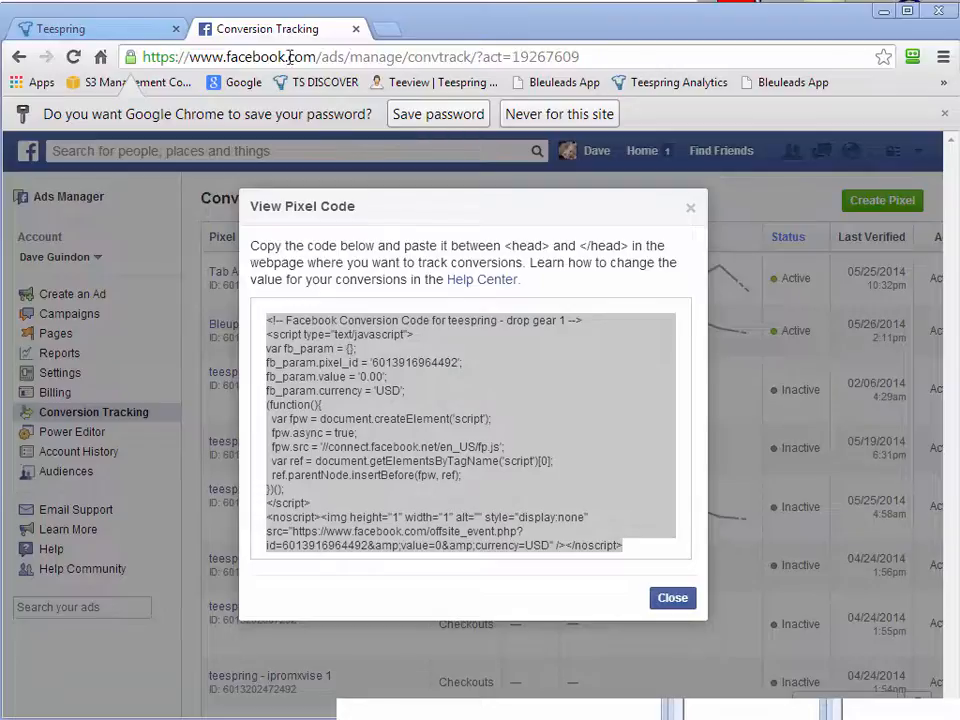
# Step: Return to Teespring's conversion pixel page, save the custom pixel for this campaign, and check the updated settings
pyautogui.click(125, 32)
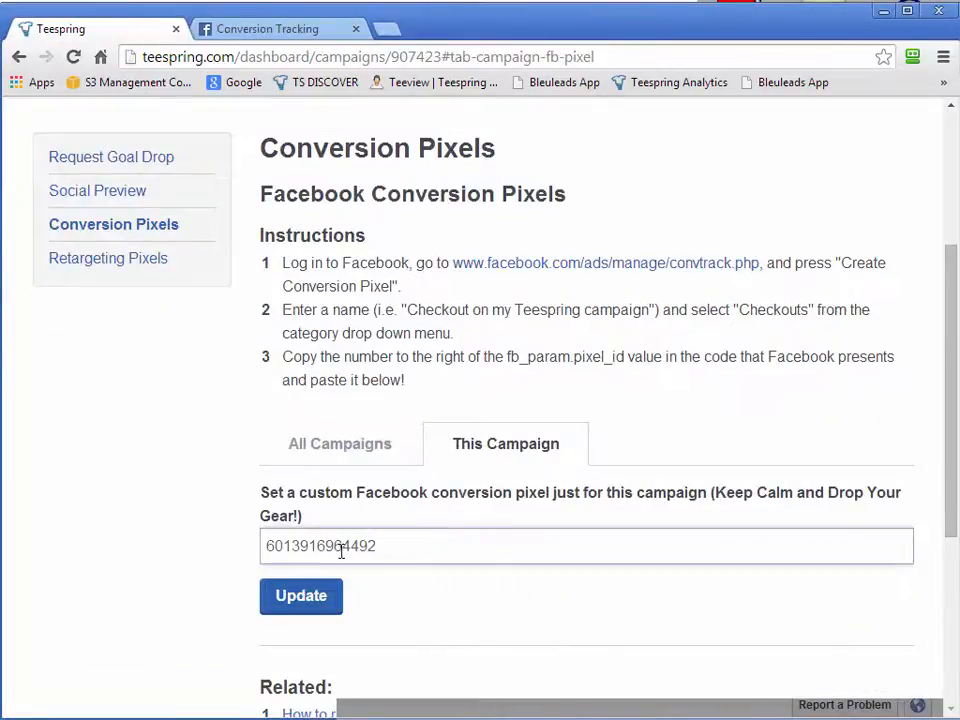
pyautogui.click(315, 600)
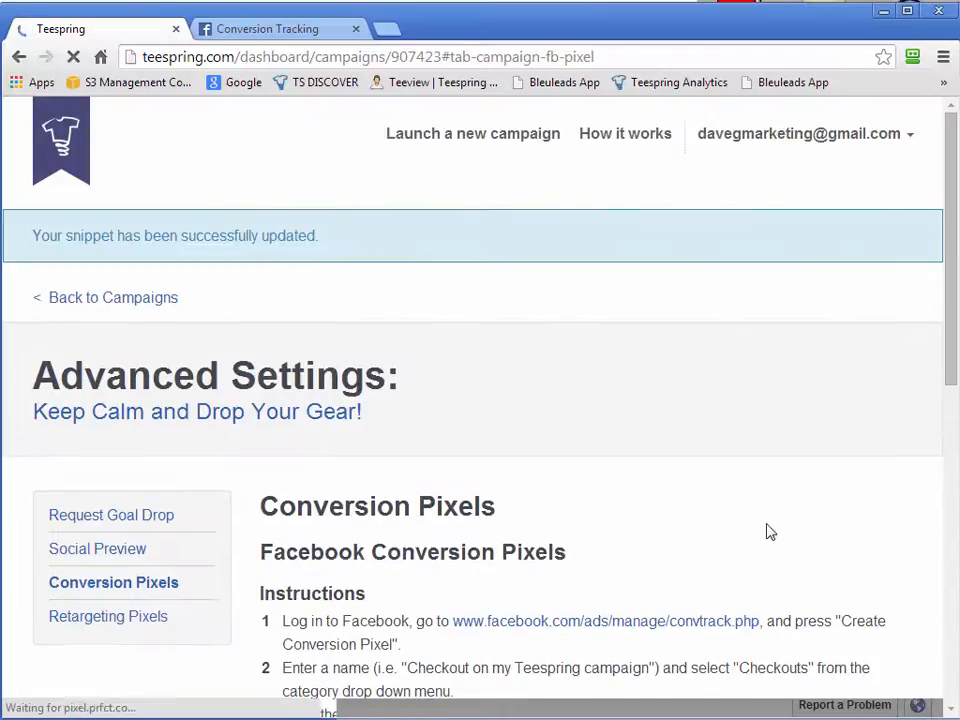
pyautogui.scroll(-3, 873, 512)
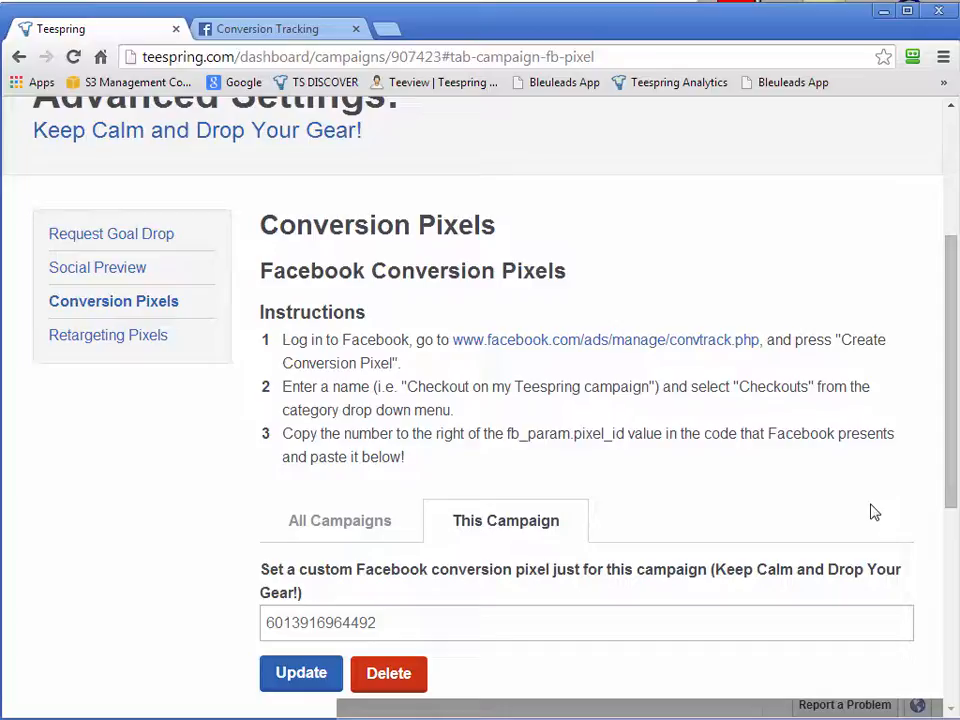
pyautogui.scroll(2, 810, 441)
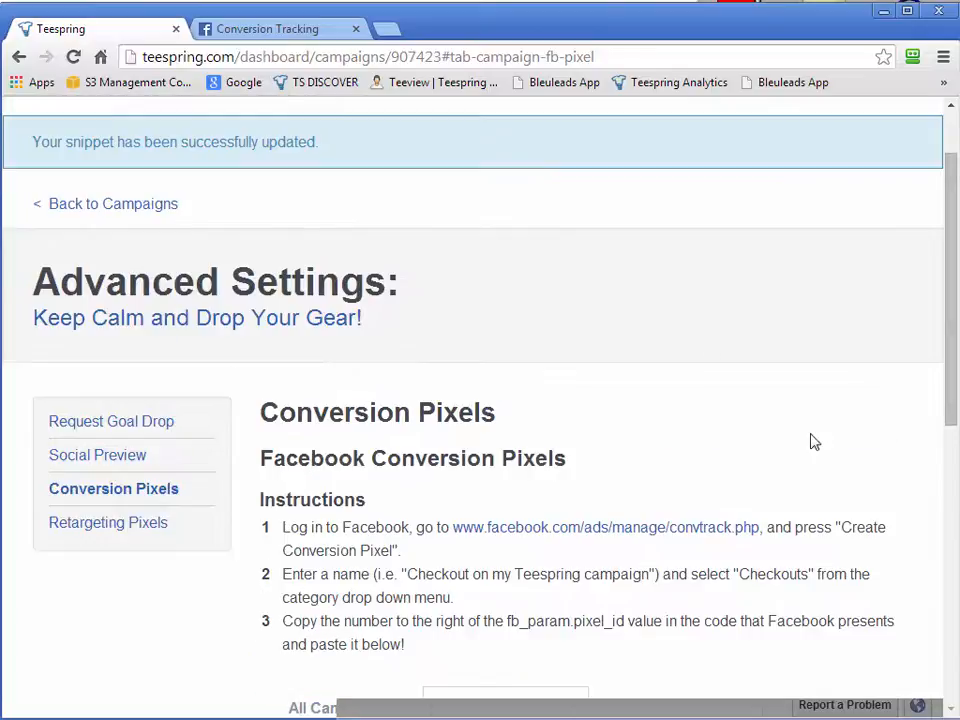
pyautogui.click(267, 28)
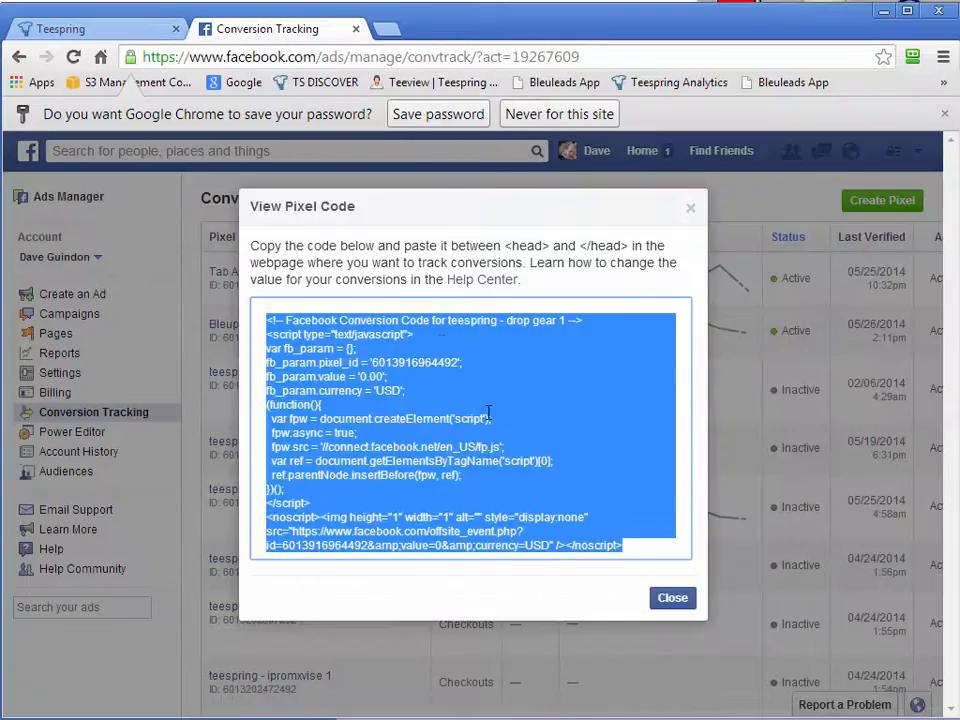
pyautogui.click(117, 38)
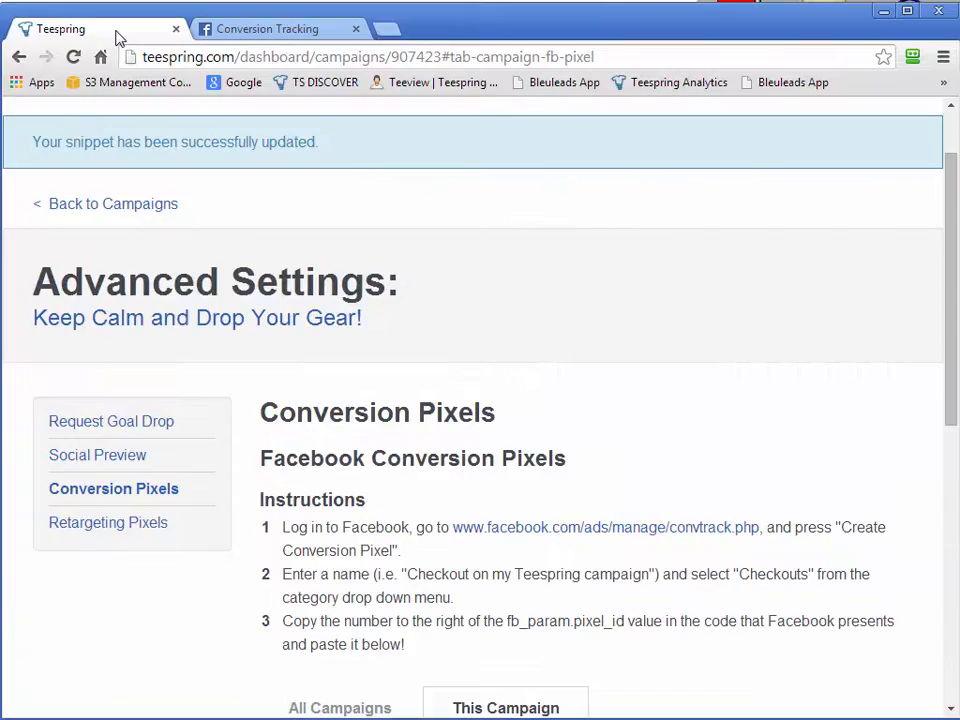